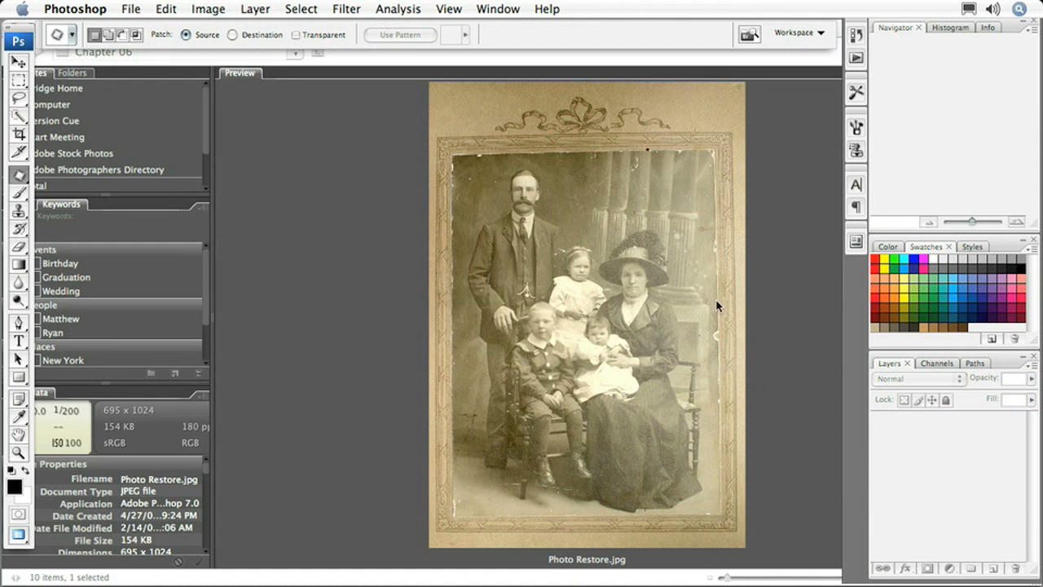
# Switch to Bridge and open Photo Recolor.psd from the Chapter 06 folder in Photoshop, viewed at 100%.
pyautogui.click(780, 311)
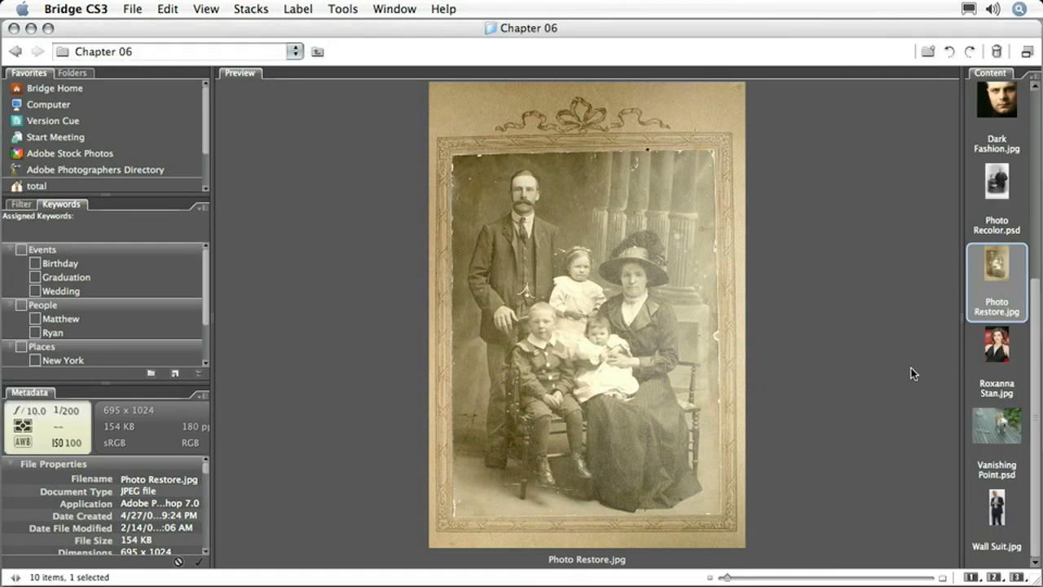
pyautogui.click(1007, 192)
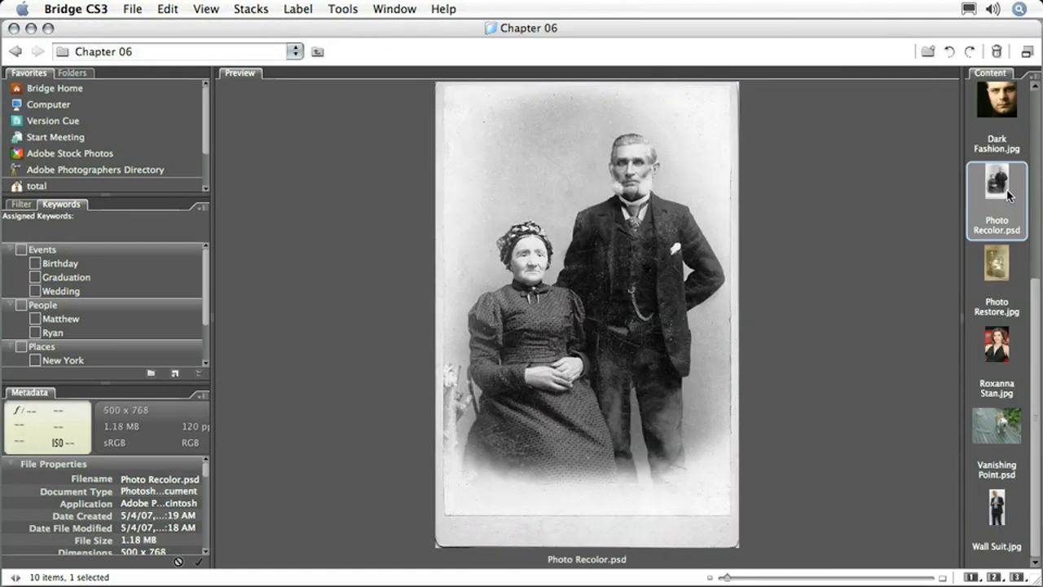
pyautogui.doubleClick(997, 183)
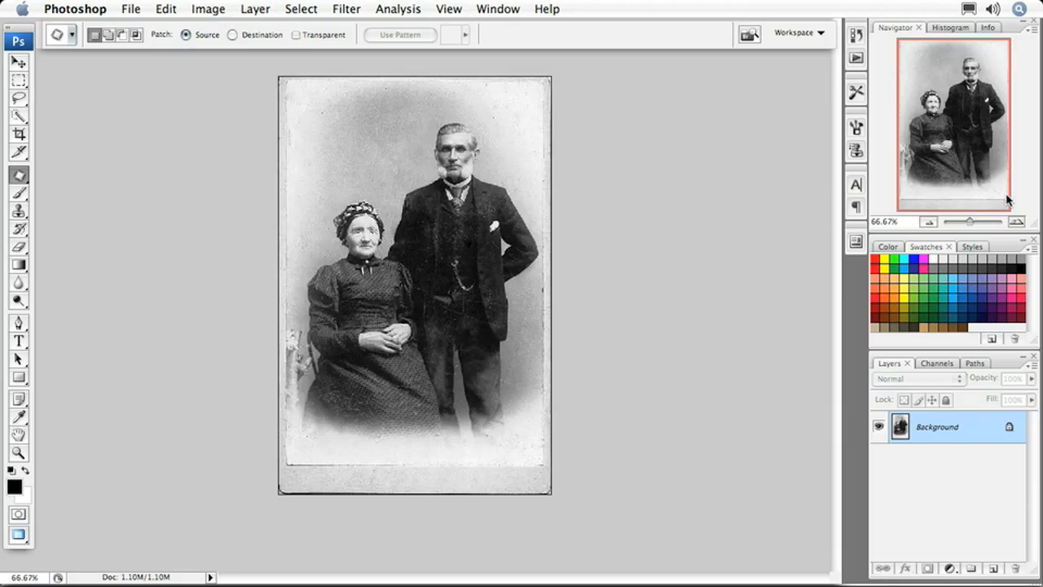
pyautogui.press('super+alt+0')
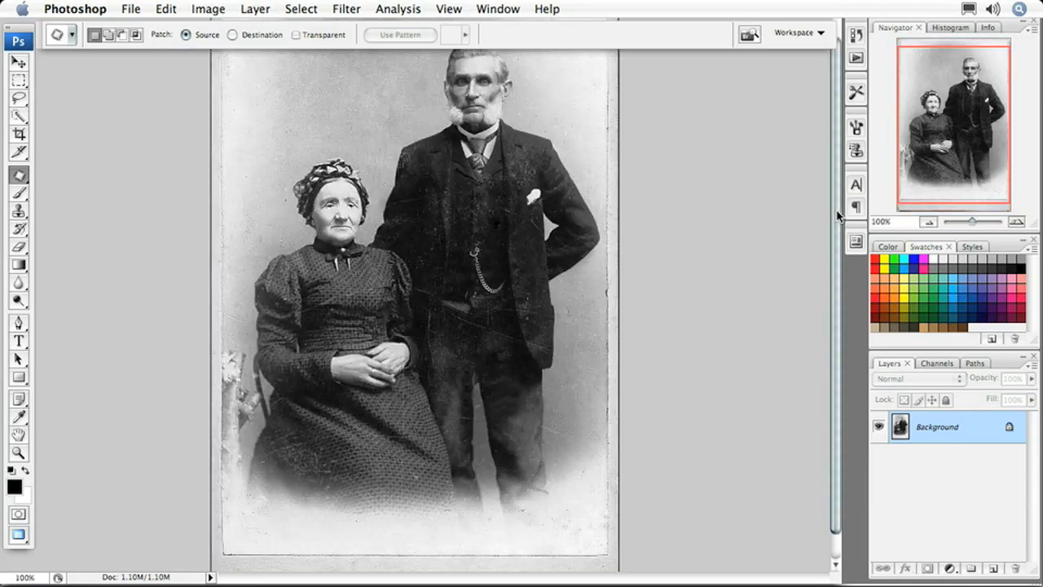
pyautogui.scroll(2, 717, 197)
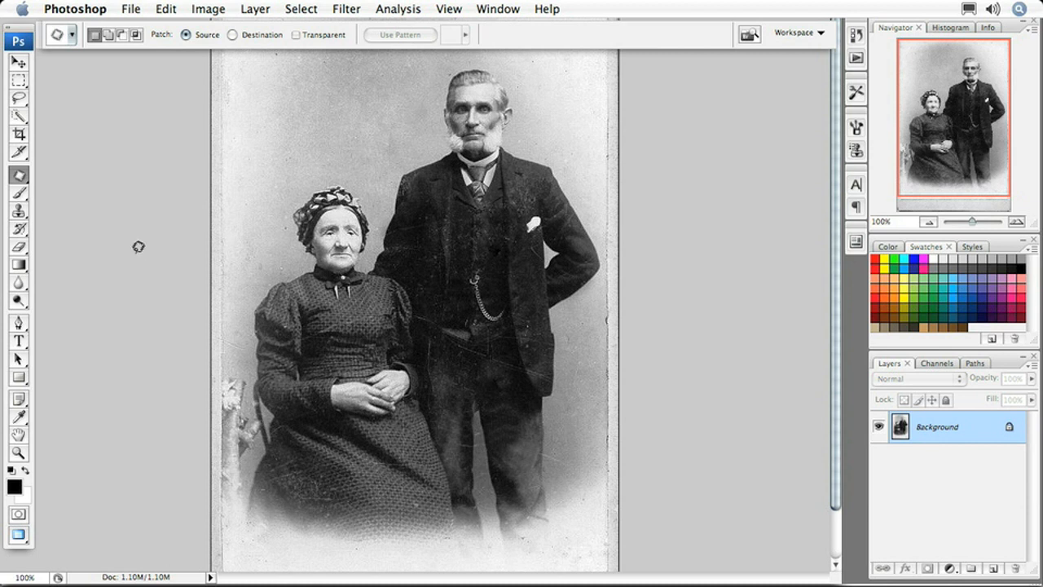
# Lasso a loose selection around the seated woman's dress and add a Hue/Saturation adjustment layer limited to it.
pyautogui.click(20, 99)
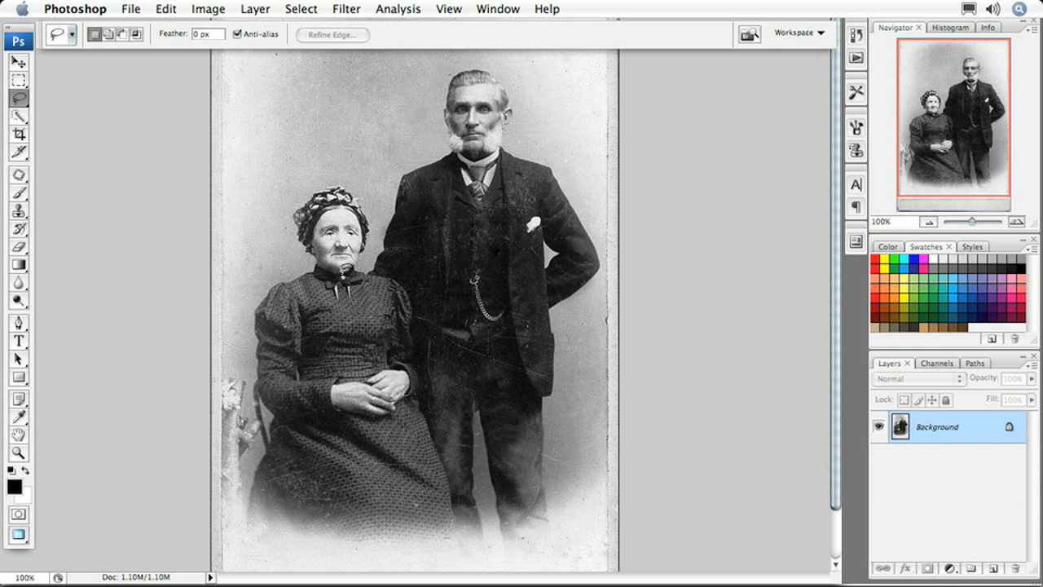
pyautogui.moveTo(345, 269)
pyautogui.mouseDown()
pyautogui.moveTo(314, 259)
pyautogui.moveTo(261, 284)
pyautogui.moveTo(253, 305)
pyautogui.moveTo(250, 355)
pyautogui.moveTo(269, 436)
pyautogui.moveTo(251, 495)
pyautogui.moveTo(292, 530)
pyautogui.moveTo(365, 547)
pyautogui.moveTo(419, 544)
pyautogui.moveTo(448, 533)
pyautogui.moveTo(454, 474)
pyautogui.moveTo(415, 364)
pyautogui.moveTo(416, 296)
pyautogui.moveTo(386, 271)
pyautogui.moveTo(342, 268)
pyautogui.mouseUp()
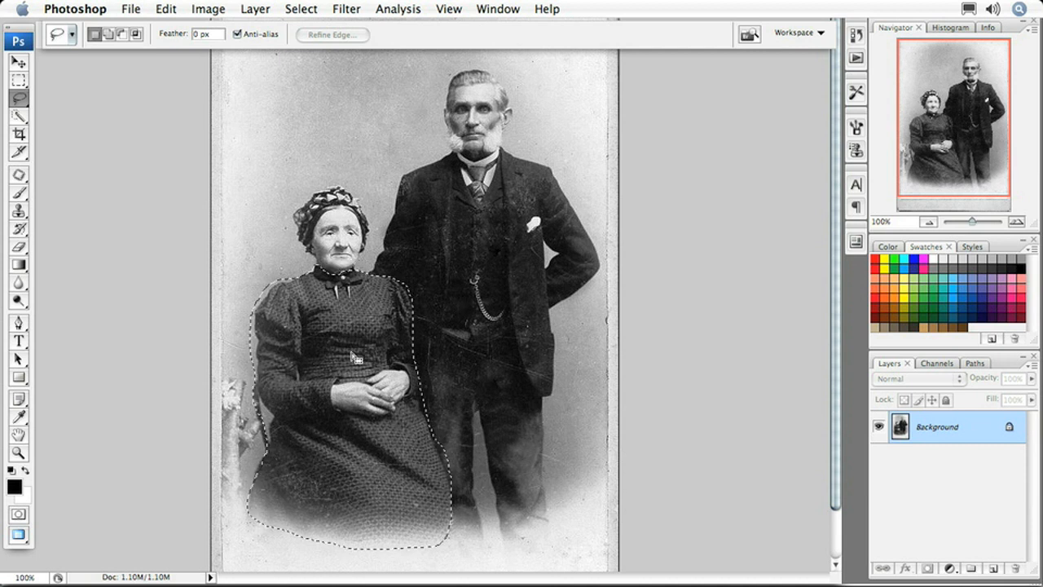
pyautogui.click(951, 569)
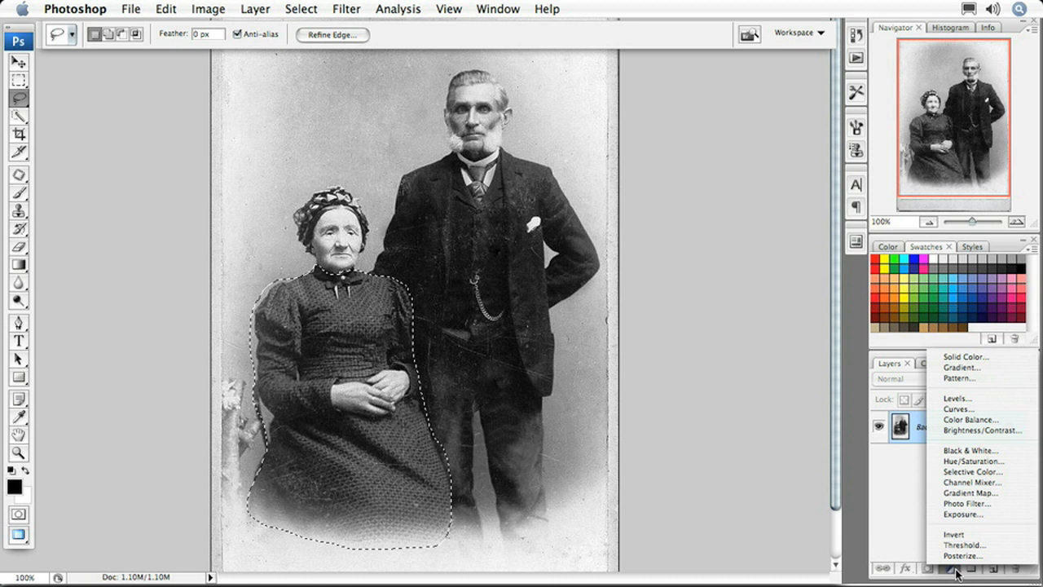
pyautogui.click(972, 461)
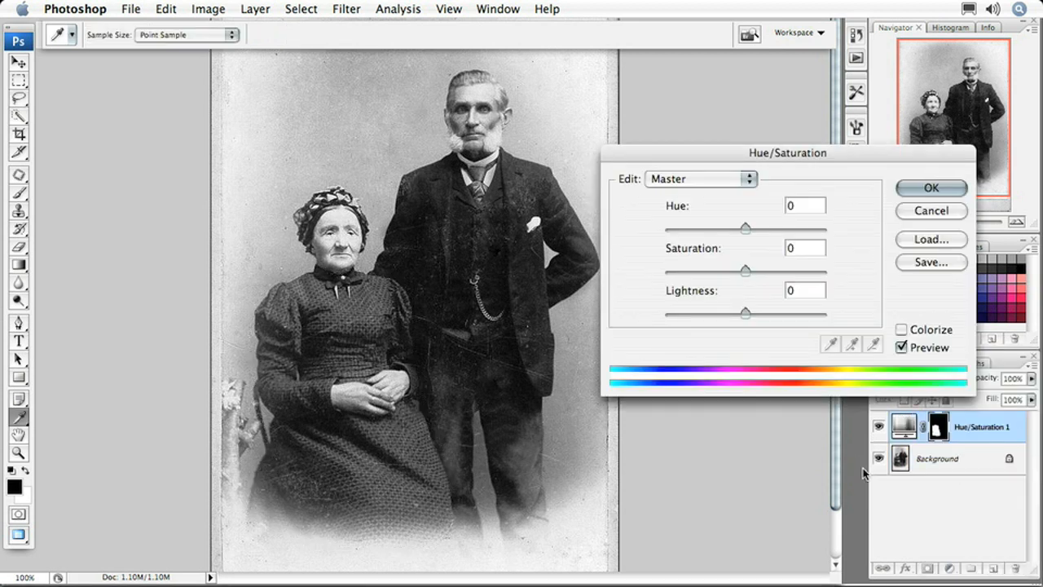
# Colorize the dress muted green with hue 110 and saturation 10, and accept the adjustment.
pyautogui.moveTo(762, 154); pyautogui.dragTo(762, 179)
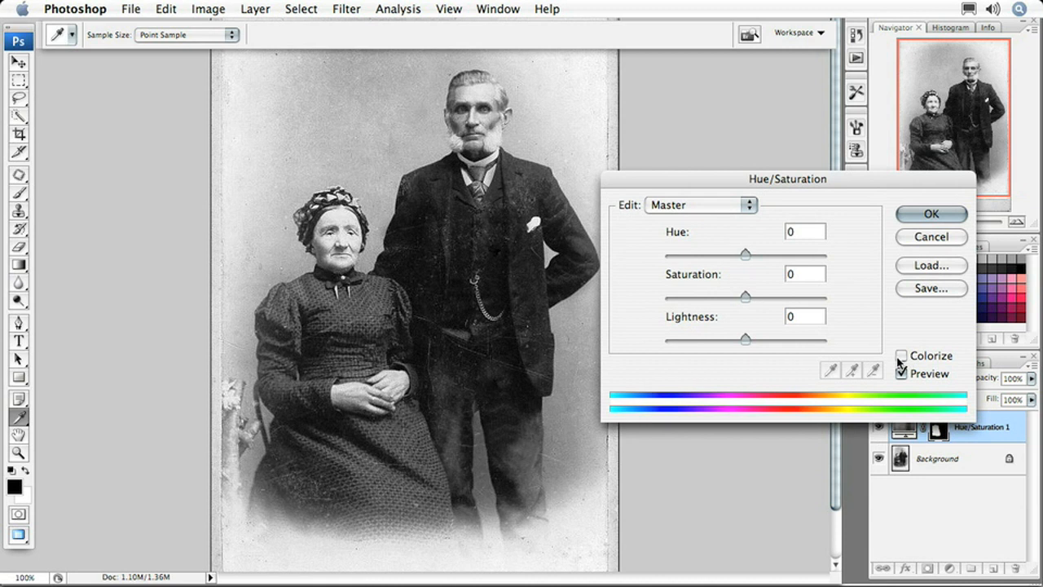
pyautogui.click(901, 356)
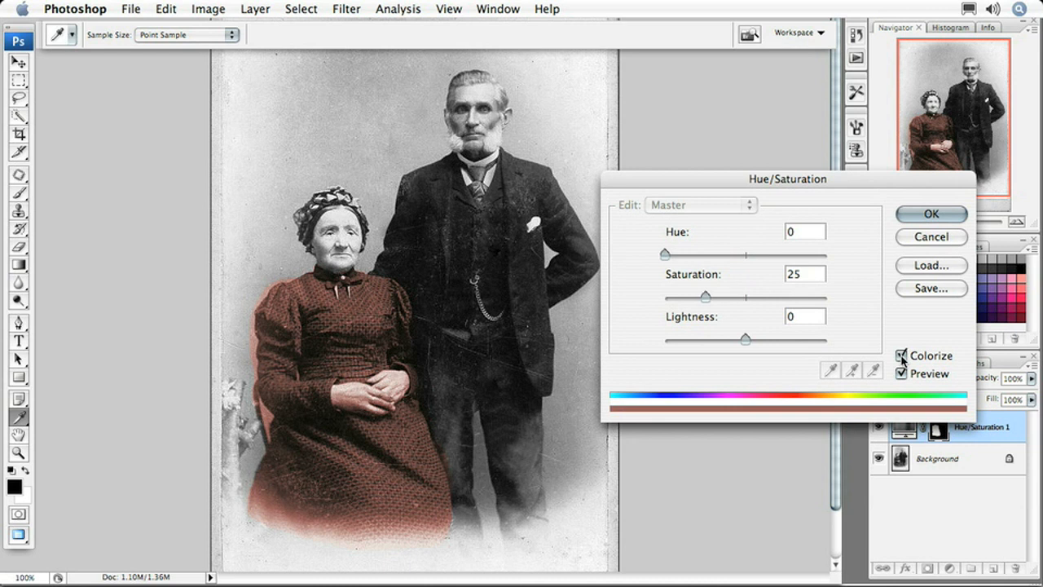
pyautogui.moveTo(665, 254); pyautogui.dragTo(715, 271)
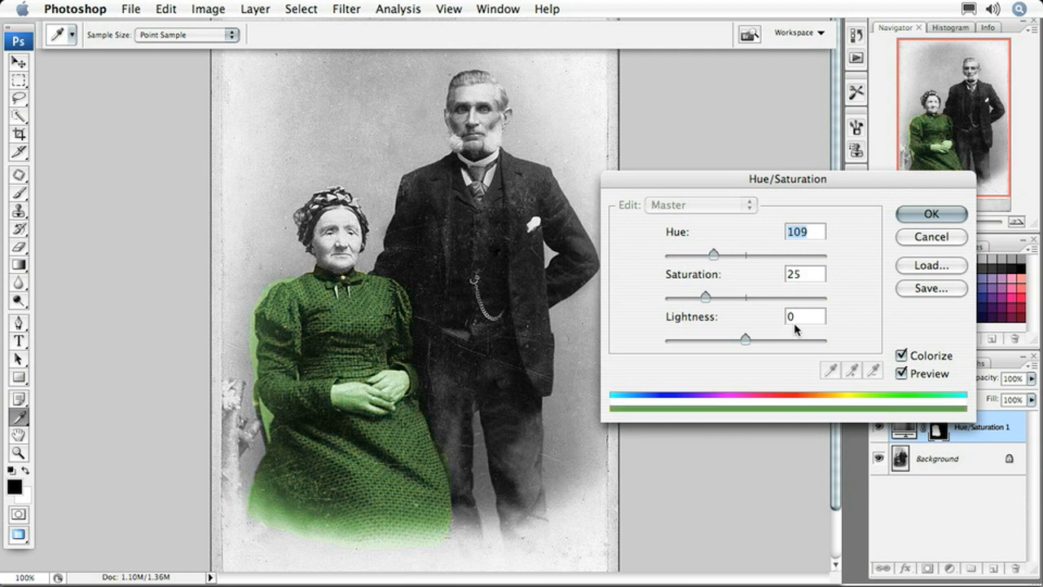
pyautogui.press('Up')
pyautogui.moveTo(706, 296); pyautogui.dragTo(682, 304)
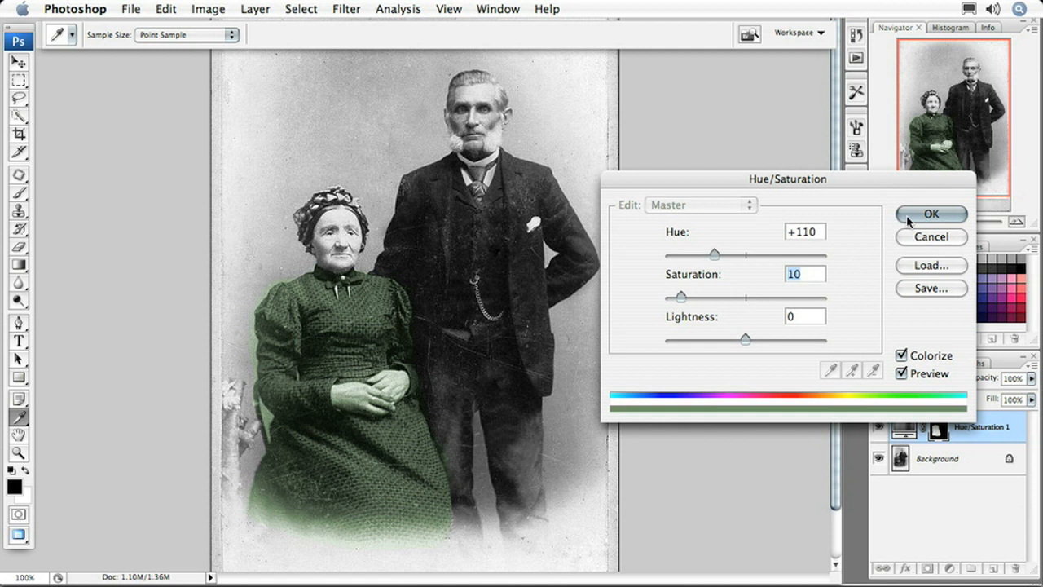
pyautogui.click(929, 215)
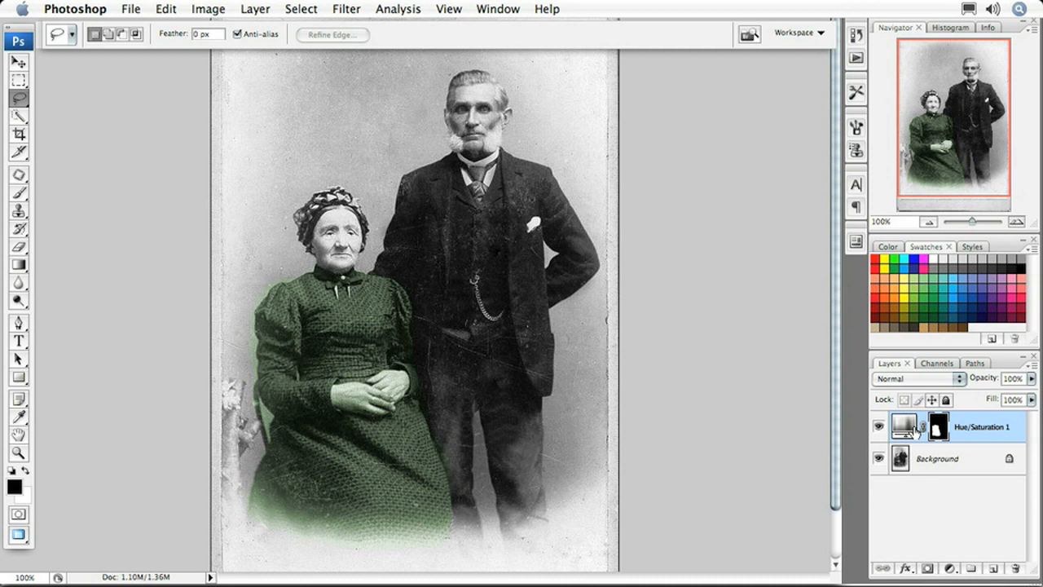
# Paint black on the green adjustment's mask with a 20 px brush at 100% opacity to remove the spill along the dress's outer sleeve edge.
pyautogui.press('super+plus')
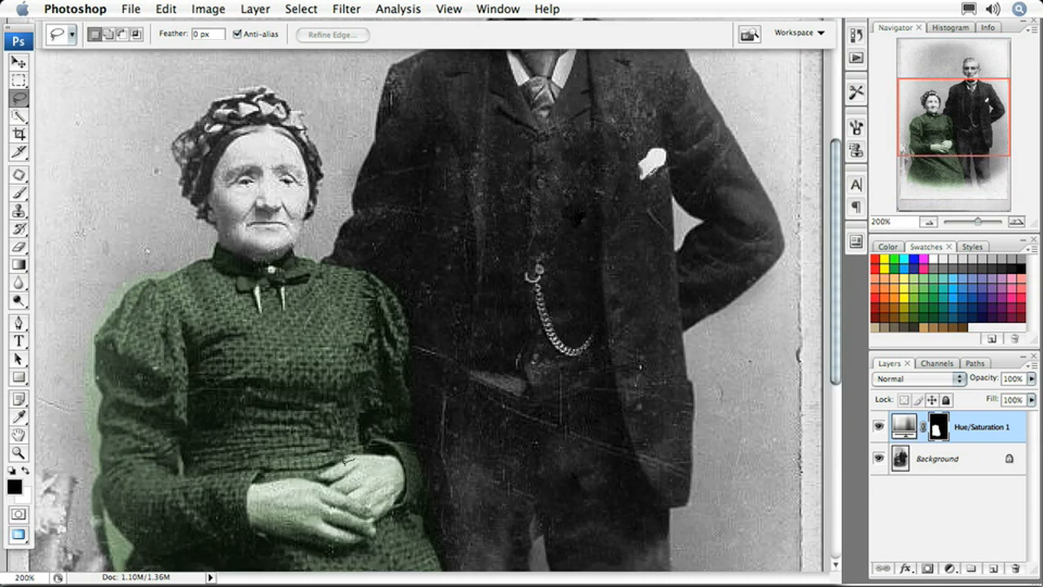
pyautogui.scroll(-5, 452, 405)
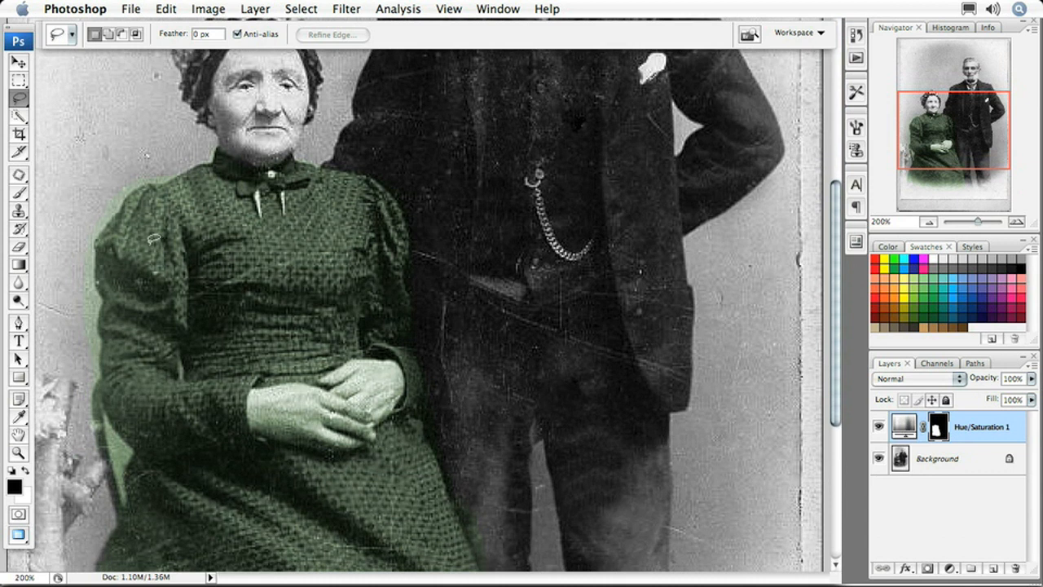
pyautogui.click(20, 194)
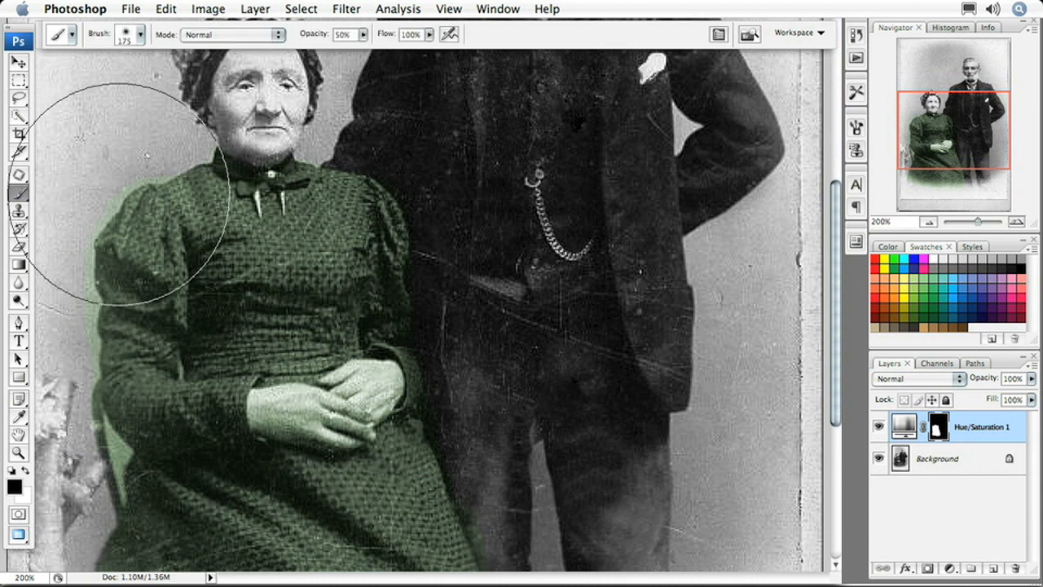
pyautogui.press('[')
pyautogui.press('[')
pyautogui.press('[')
pyautogui.press('[')
pyautogui.press('[')
pyautogui.press('[')
pyautogui.press('[')
pyautogui.press('[')
pyautogui.press('[')
pyautogui.press('[')
pyautogui.press('[')
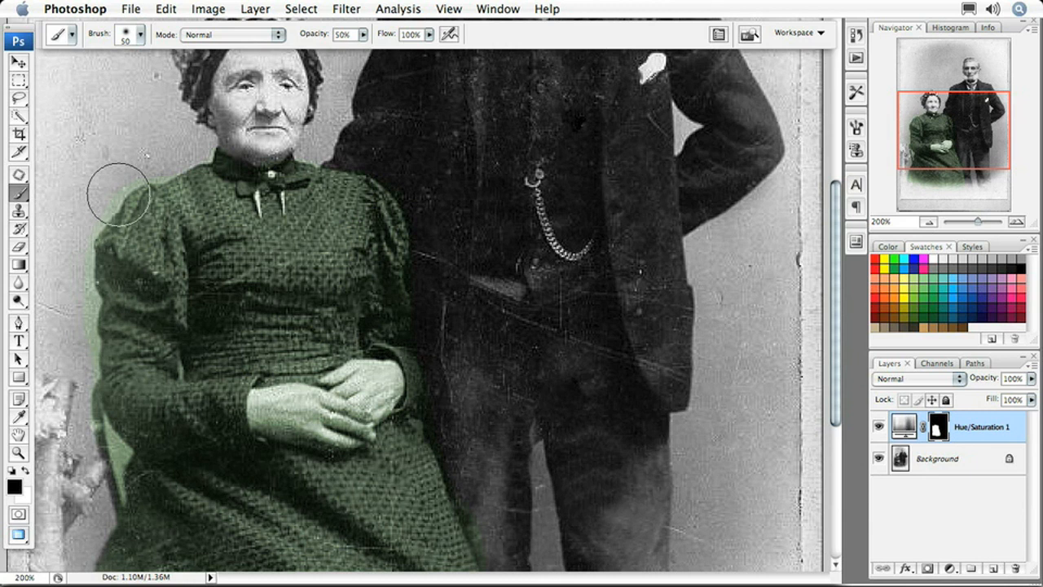
pyautogui.press('[')
pyautogui.press('[')
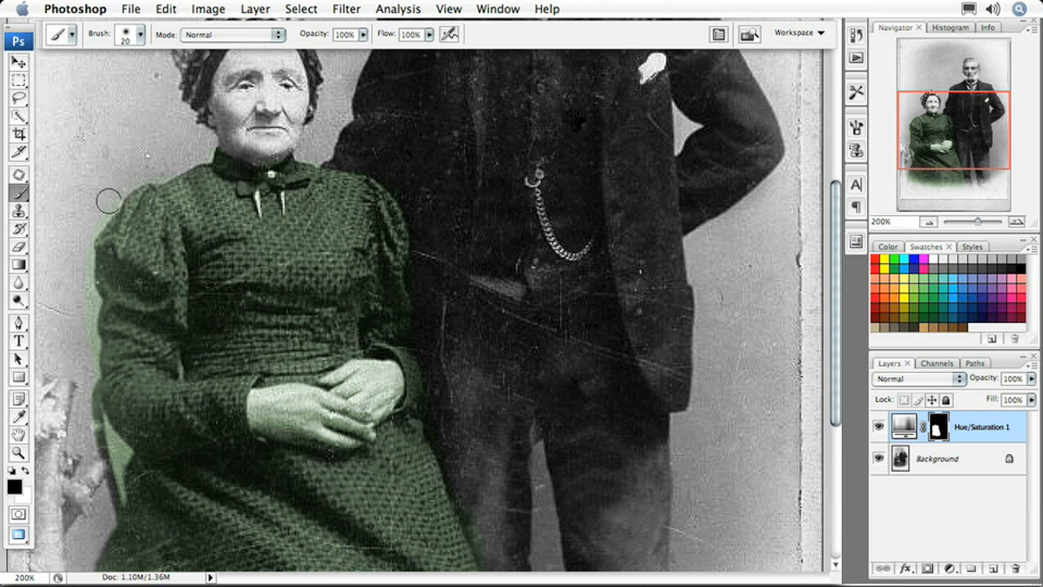
pyautogui.moveTo(95, 218)
pyautogui.mouseDown()
pyautogui.moveTo(84, 244)
pyautogui.moveTo(84, 357)
pyautogui.moveTo(93, 414)
pyautogui.moveTo(119, 465)
pyautogui.mouseUp()
# Mask the green tint off the woman's hands with the black brush.
pyautogui.moveTo(218, 530); pyautogui.dragTo(179, 279)
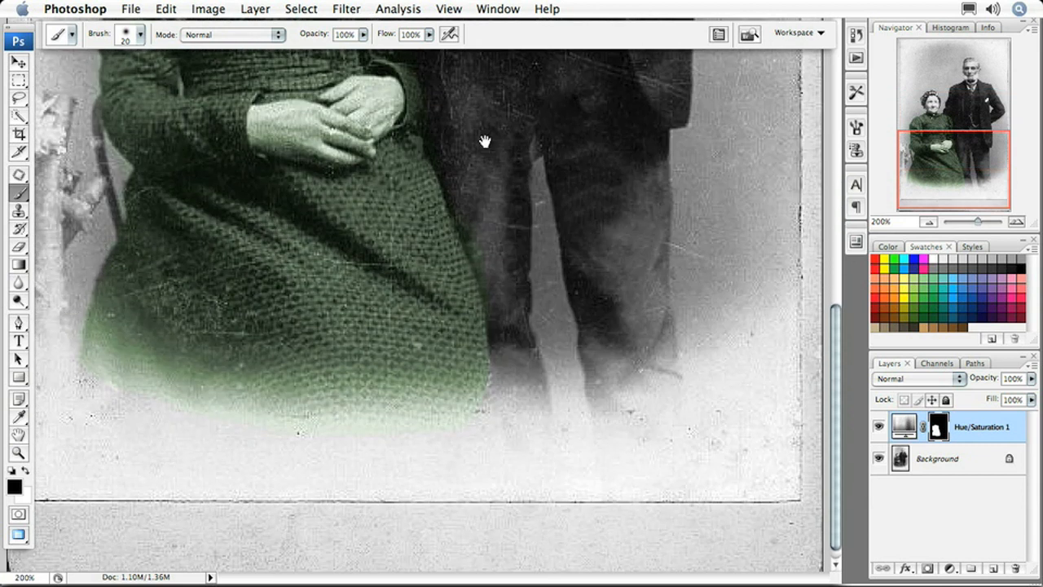
pyautogui.moveTo(484, 140); pyautogui.dragTo(482, 435)
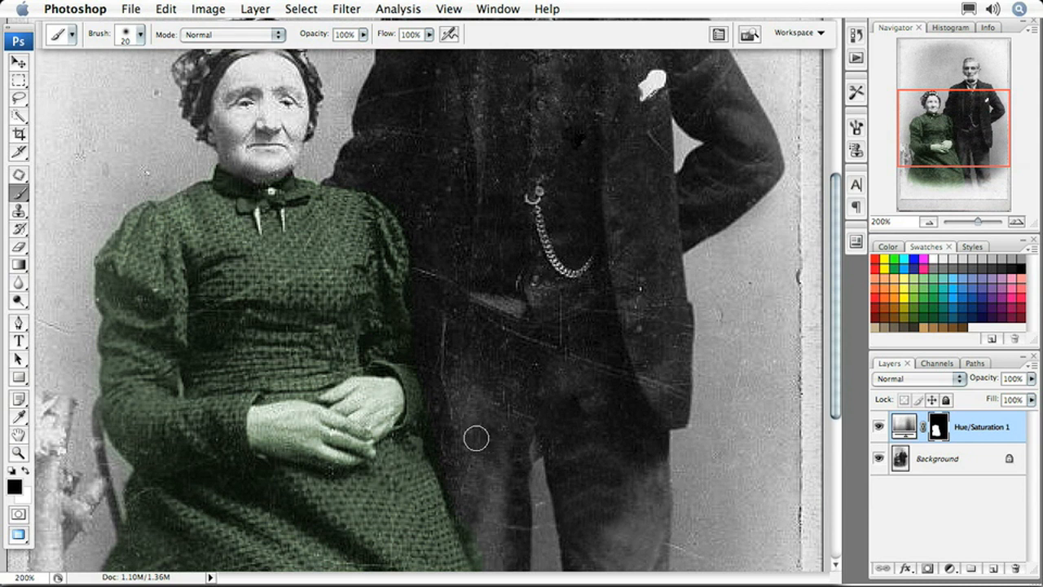
pyautogui.moveTo(377, 402)
pyautogui.mouseDown()
pyautogui.moveTo(361, 426)
pyautogui.moveTo(380, 395)
pyautogui.moveTo(386, 402)
pyautogui.moveTo(349, 401)
pyautogui.moveTo(389, 399)
pyautogui.moveTo(385, 416)
pyautogui.moveTo(343, 445)
pyautogui.moveTo(362, 454)
pyautogui.moveTo(303, 434)
pyautogui.moveTo(327, 432)
pyautogui.moveTo(260, 428)
pyautogui.moveTo(347, 411)
pyautogui.moveTo(373, 398)
pyautogui.moveTo(353, 394)
pyautogui.moveTo(380, 385)
pyautogui.mouseUp()
pyautogui.press('super+alt+0')
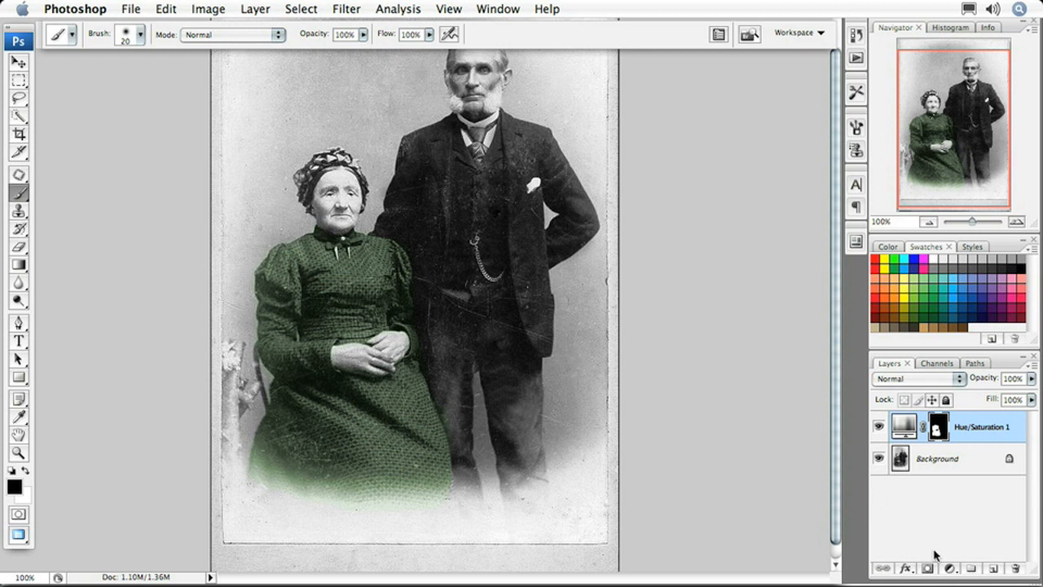
# Add a second Hue/Saturation adjustment layer over the whole photo with Colorize enabled.
pyautogui.click(950, 568)
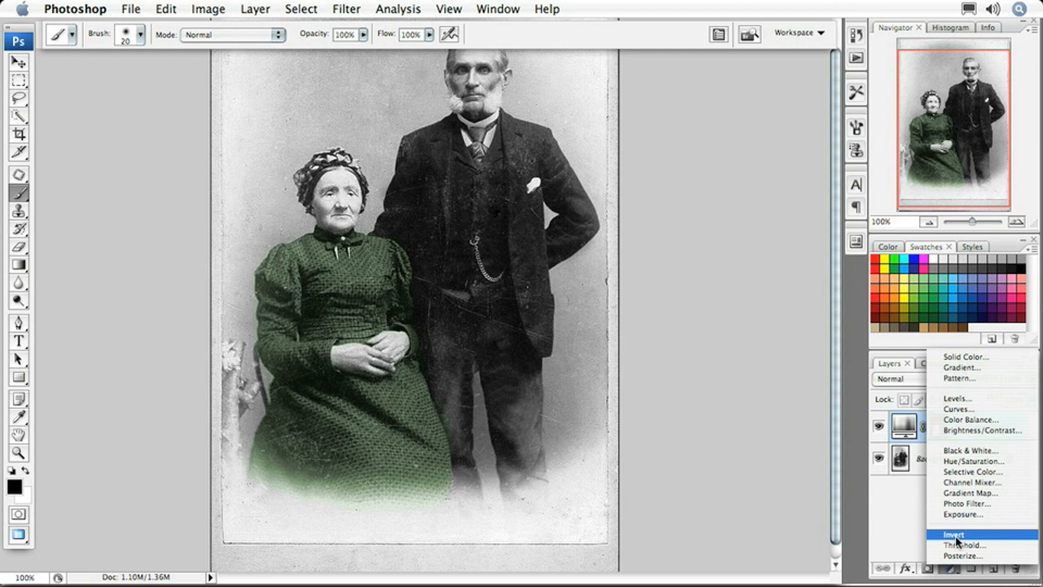
pyautogui.click(961, 462)
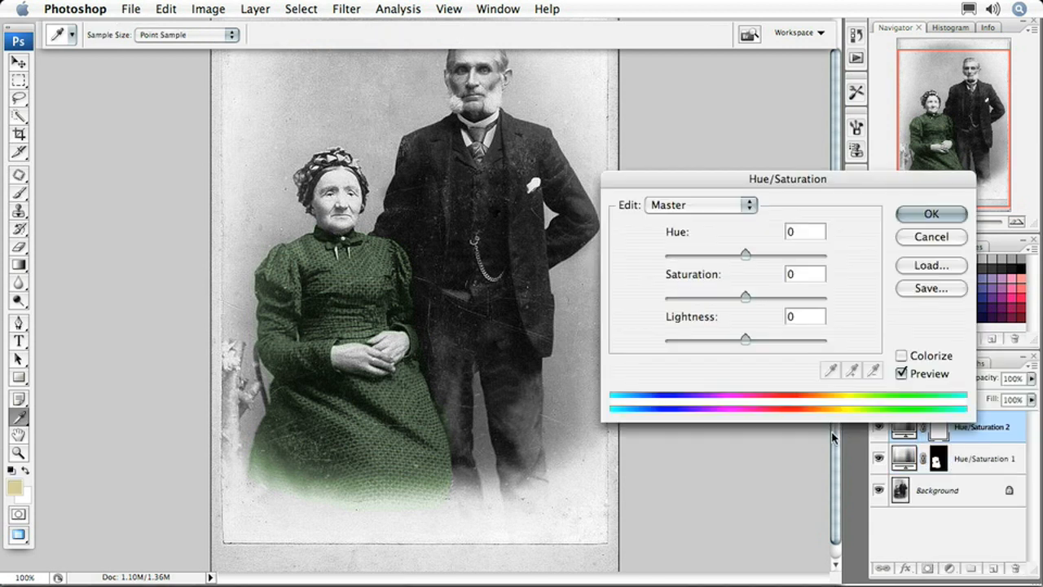
pyautogui.click(901, 356)
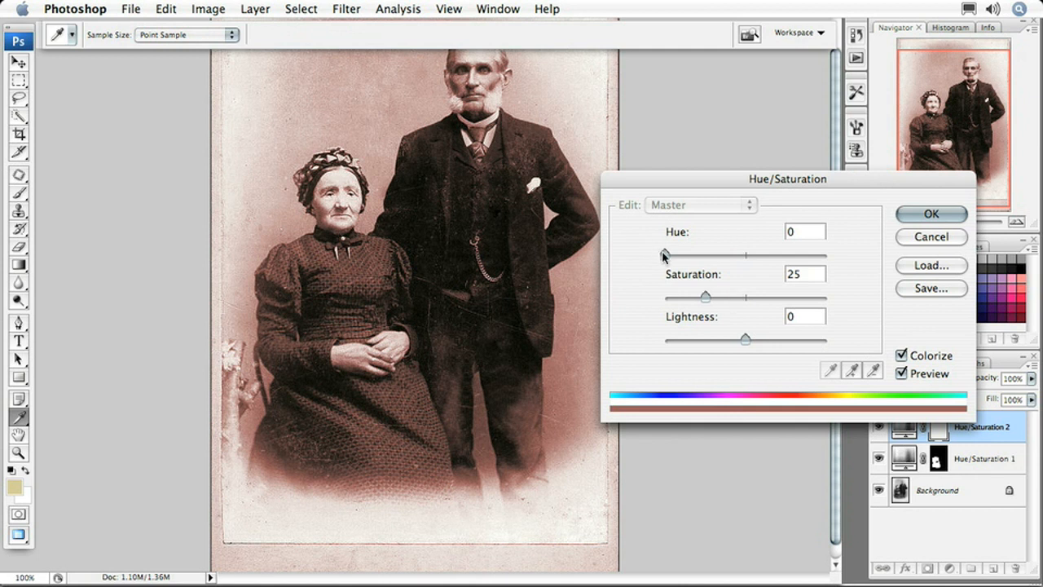
# Tune the second colorize adjustment to a warm skin tone with hue 40, lightness +1 and a moderate saturation, and accept it.
pyautogui.moveTo(664, 256); pyautogui.dragTo(682, 257)
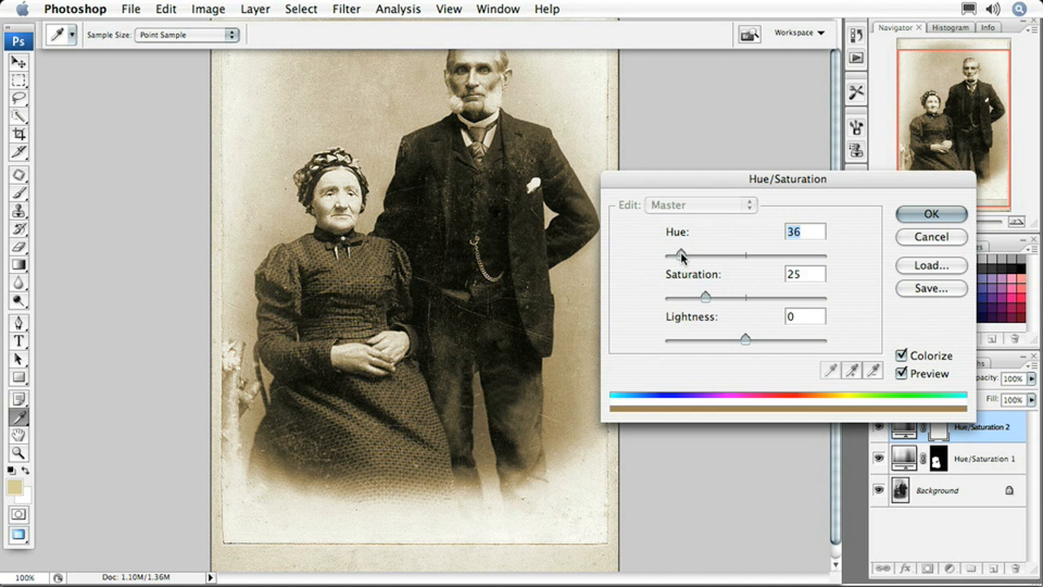
pyautogui.moveTo(682, 256); pyautogui.dragTo(680, 256)
pyautogui.moveTo(706, 296); pyautogui.dragTo(766, 303)
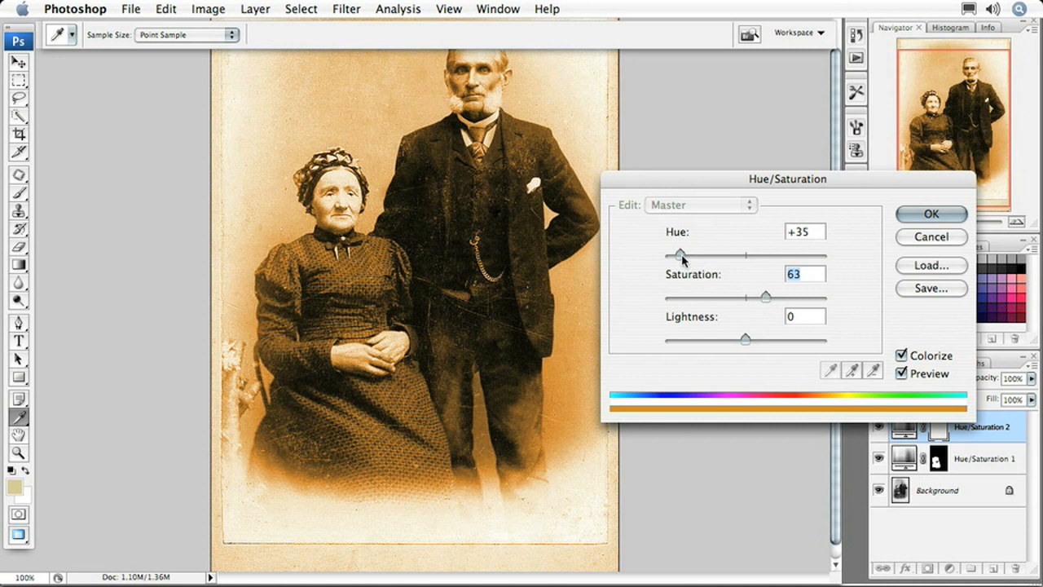
pyautogui.moveTo(682, 254); pyautogui.dragTo(683, 257)
pyautogui.moveTo(768, 299); pyautogui.dragTo(746, 343)
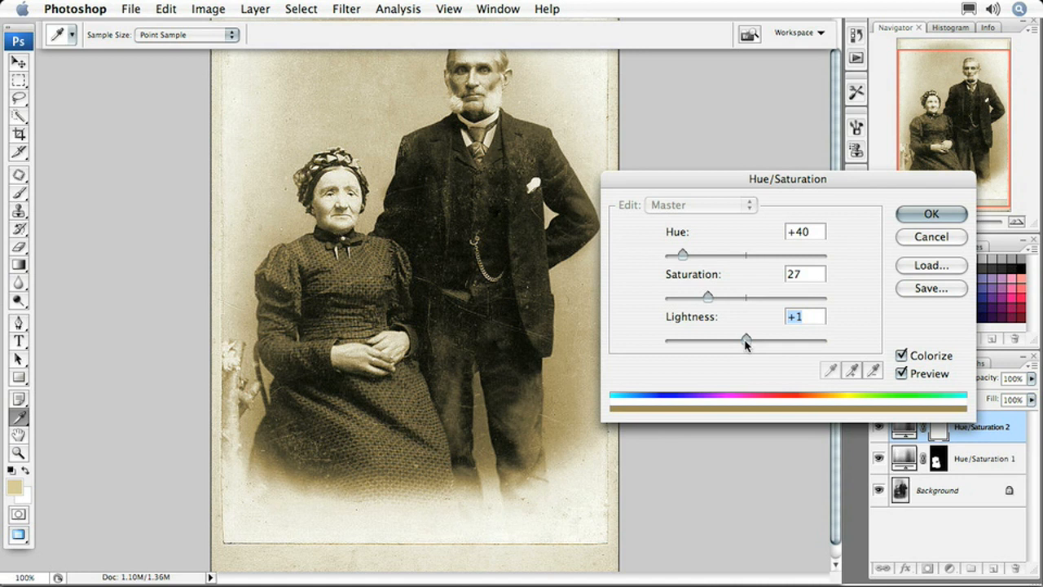
pyautogui.moveTo(708, 297); pyautogui.dragTo(715, 299)
pyautogui.click(932, 213)
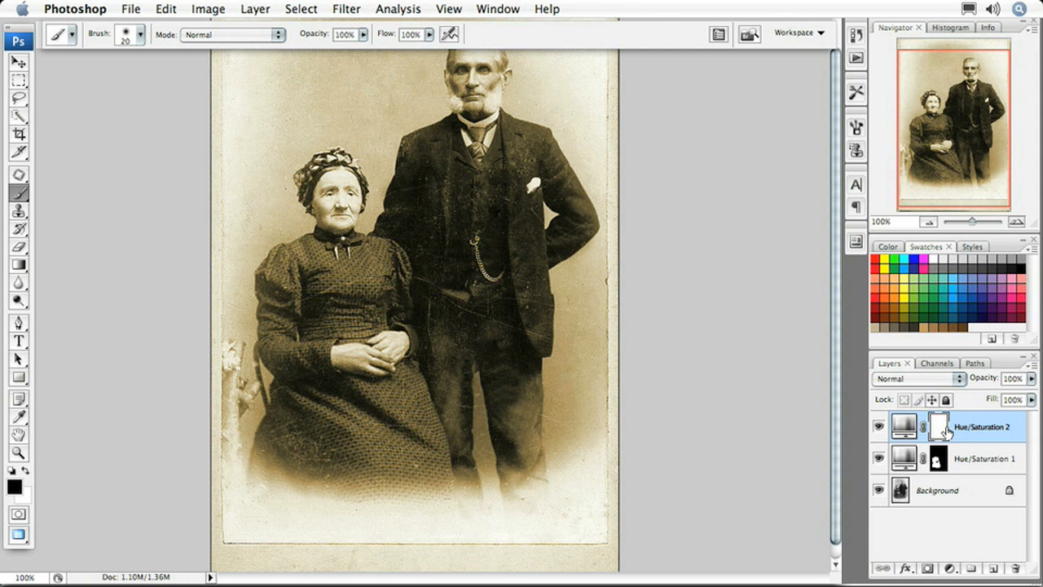
# Invert the skin-tone layer's mask and paint the woman's face in white with a 20 px brush at 30% opacity.
pyautogui.hotkey('ctrl', 'i')
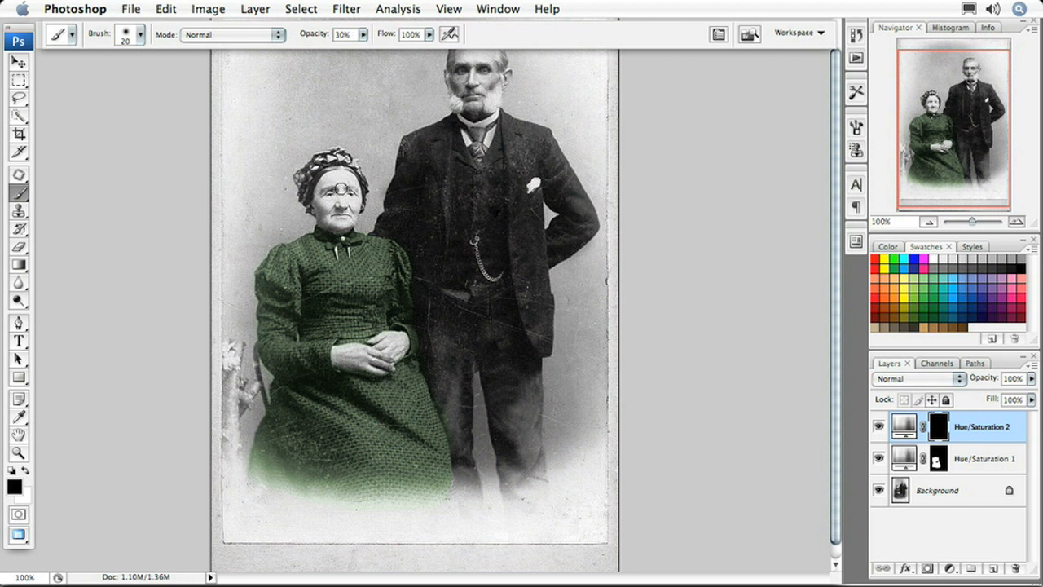
pyautogui.press('super+plus')
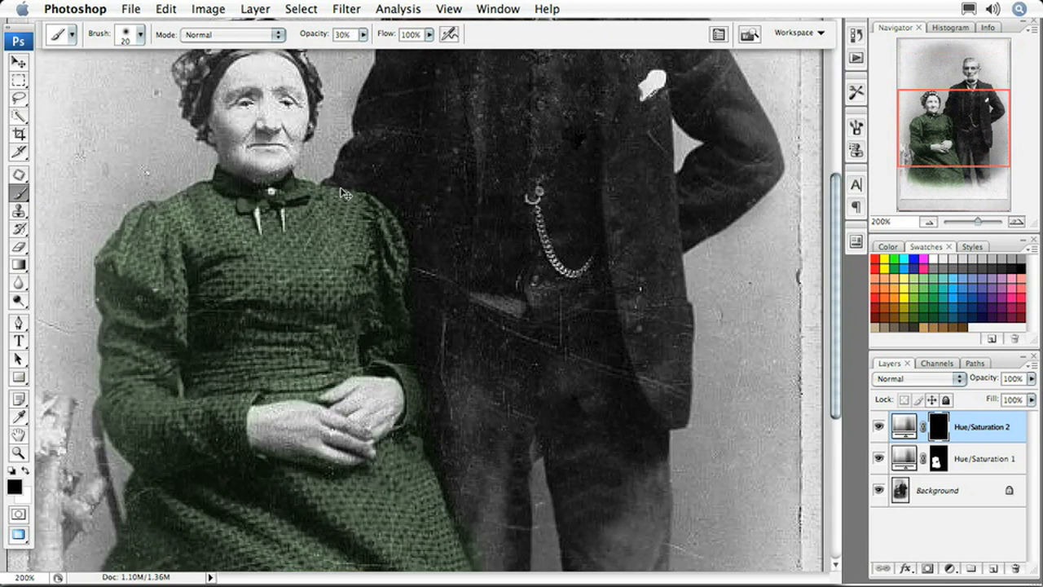
pyautogui.press('space')
pyautogui.moveTo(351, 139)
pyautogui.mouseDown()
pyautogui.moveTo(435, 236)
pyautogui.moveTo(533, 312)
pyautogui.moveTo(525, 316)
pyautogui.mouseUp()
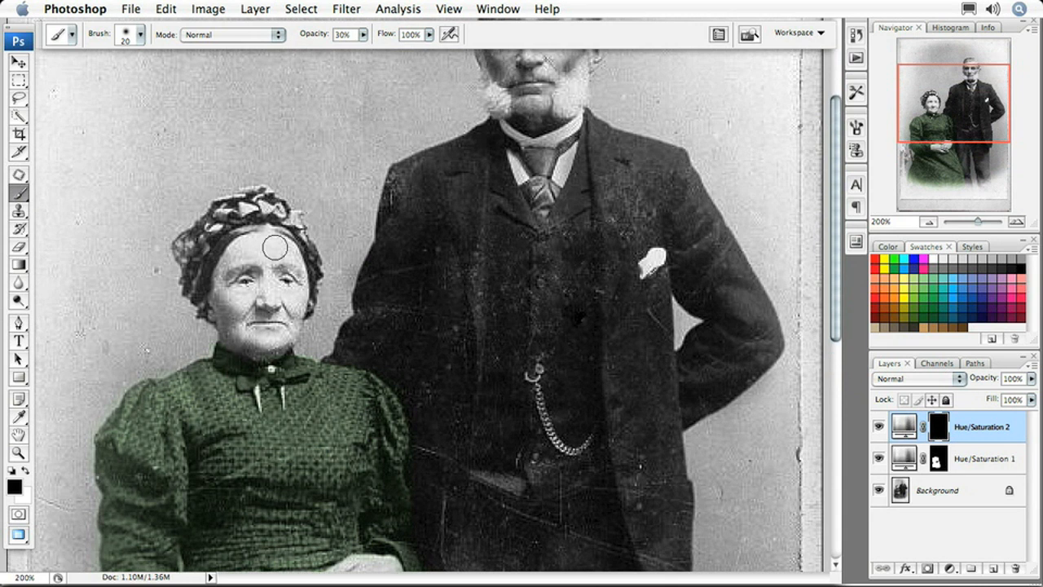
pyautogui.press('x')
pyautogui.moveTo(274, 247)
pyautogui.mouseDown()
pyautogui.moveTo(225, 270)
pyautogui.moveTo(237, 253)
pyautogui.moveTo(228, 300)
pyautogui.moveTo(225, 273)
pyautogui.moveTo(238, 330)
pyautogui.moveTo(277, 337)
pyautogui.moveTo(293, 311)
pyautogui.moveTo(246, 293)
pyautogui.moveTo(280, 301)
pyautogui.moveTo(255, 298)
pyautogui.moveTo(266, 290)
pyautogui.moveTo(255, 247)
pyautogui.moveTo(291, 253)
pyautogui.moveTo(244, 299)
pyautogui.moveTo(292, 295)
pyautogui.moveTo(301, 275)
pyautogui.moveTo(288, 261)
pyautogui.moveTo(250, 257)
pyautogui.moveTo(281, 249)
pyautogui.moveTo(299, 268)
pyautogui.moveTo(303, 295)
pyautogui.moveTo(274, 330)
pyautogui.moveTo(266, 304)
pyautogui.moveTo(236, 325)
pyautogui.moveTo(272, 339)
pyautogui.mouseUp()
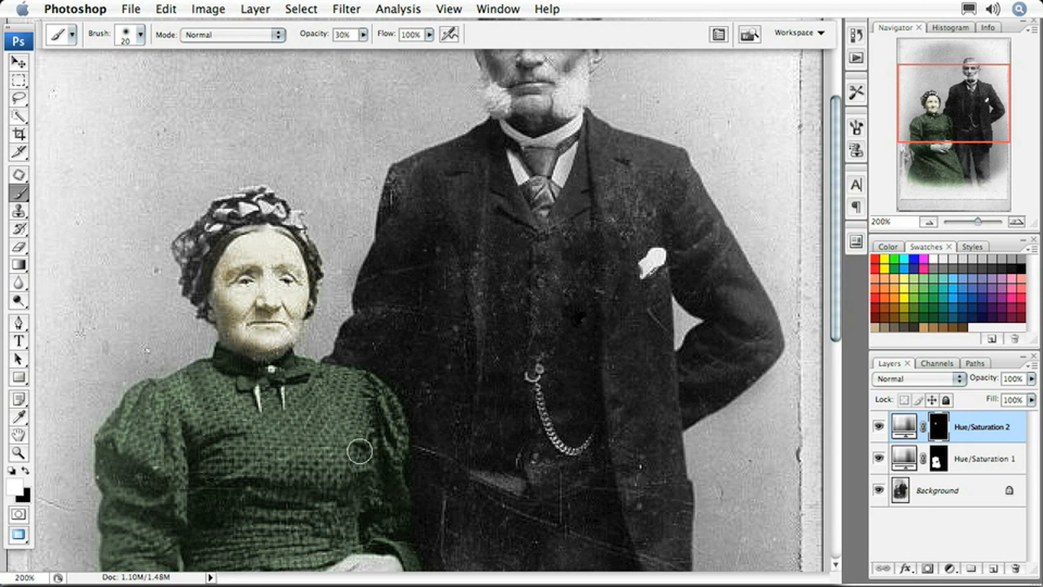
# Paint the skin tone onto the woman's hands with the white brush at 30% opacity.
pyautogui.moveTo(361, 468); pyautogui.dragTo(363, 217)
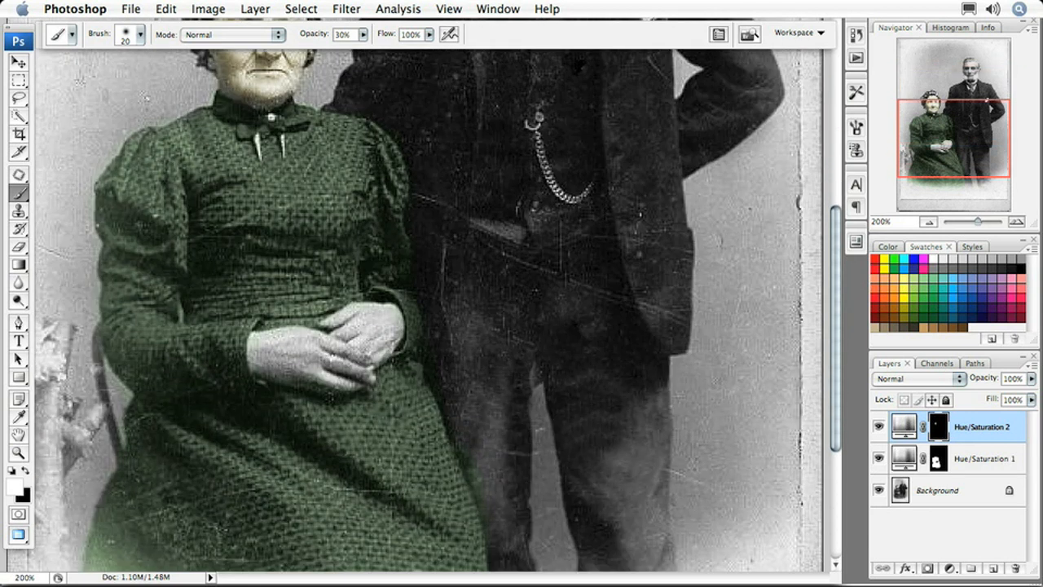
pyautogui.moveTo(375, 340)
pyautogui.mouseDown()
pyautogui.moveTo(349, 324)
pyautogui.moveTo(366, 327)
pyautogui.moveTo(370, 345)
pyautogui.moveTo(348, 345)
pyautogui.moveTo(334, 367)
pyautogui.moveTo(308, 357)
pyautogui.moveTo(364, 376)
pyautogui.moveTo(276, 364)
pyautogui.moveTo(295, 341)
pyautogui.moveTo(306, 345)
pyautogui.moveTo(255, 358)
pyautogui.moveTo(326, 344)
pyautogui.moveTo(324, 354)
pyautogui.moveTo(373, 348)
pyautogui.moveTo(347, 353)
pyautogui.mouseUp()
pyautogui.moveTo(449, 194); pyautogui.dragTo(450, 411)
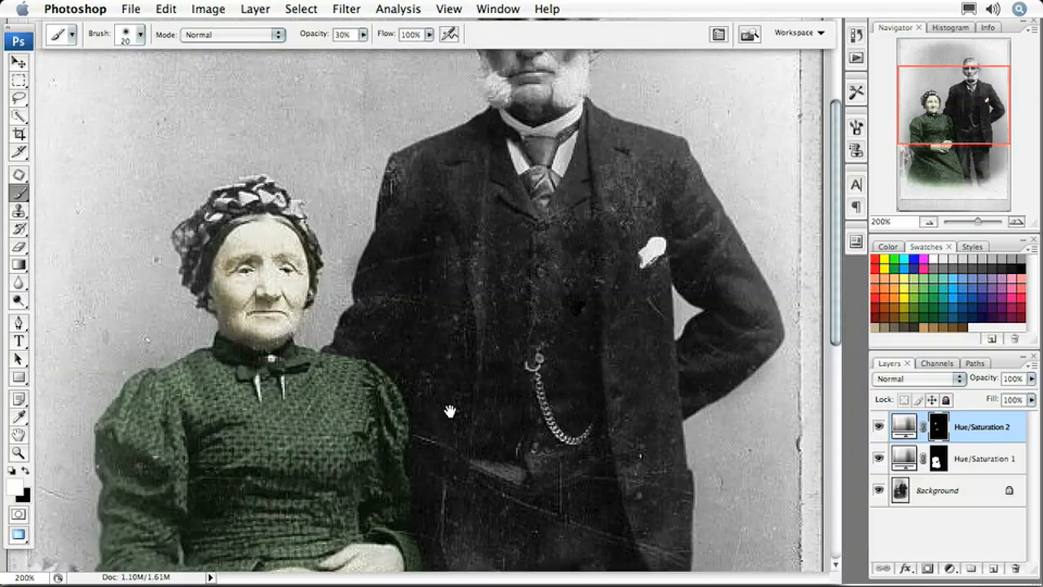
# Paint the skin tone onto the man's face with the white 20 px brush at 30% opacity.
pyautogui.moveTo(465, 274); pyautogui.dragTo(465, 404)
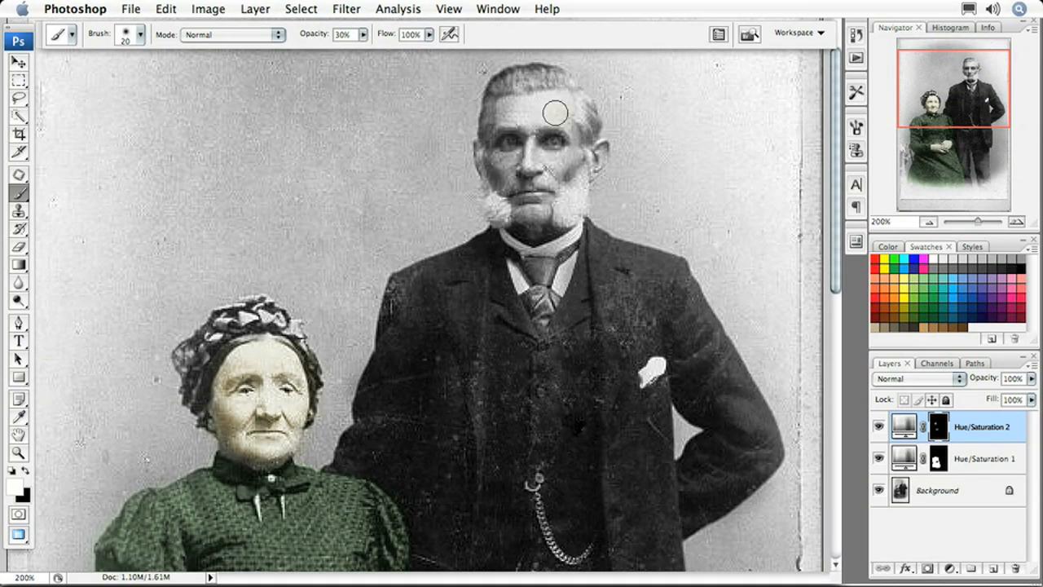
pyautogui.moveTo(555, 113)
pyautogui.mouseDown()
pyautogui.moveTo(498, 120)
pyautogui.moveTo(562, 105)
pyautogui.moveTo(574, 157)
pyautogui.moveTo(554, 163)
pyautogui.moveTo(600, 154)
pyautogui.moveTo(526, 173)
pyautogui.moveTo(492, 158)
pyautogui.moveTo(535, 186)
pyautogui.moveTo(524, 189)
pyautogui.moveTo(528, 209)
pyautogui.moveTo(545, 179)
pyautogui.moveTo(548, 201)
pyautogui.moveTo(539, 204)
pyautogui.moveTo(553, 174)
pyautogui.moveTo(539, 209)
pyautogui.moveTo(513, 198)
pyautogui.moveTo(535, 210)
pyautogui.mouseUp()
pyautogui.press('super+minus')
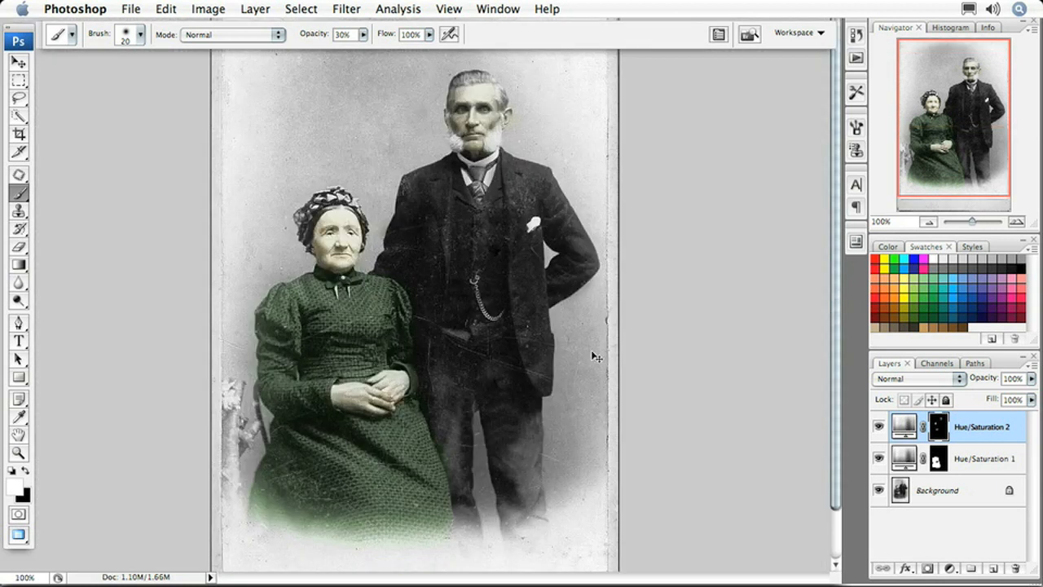
pyautogui.press('super+minus')
pyautogui.press('super+plus')
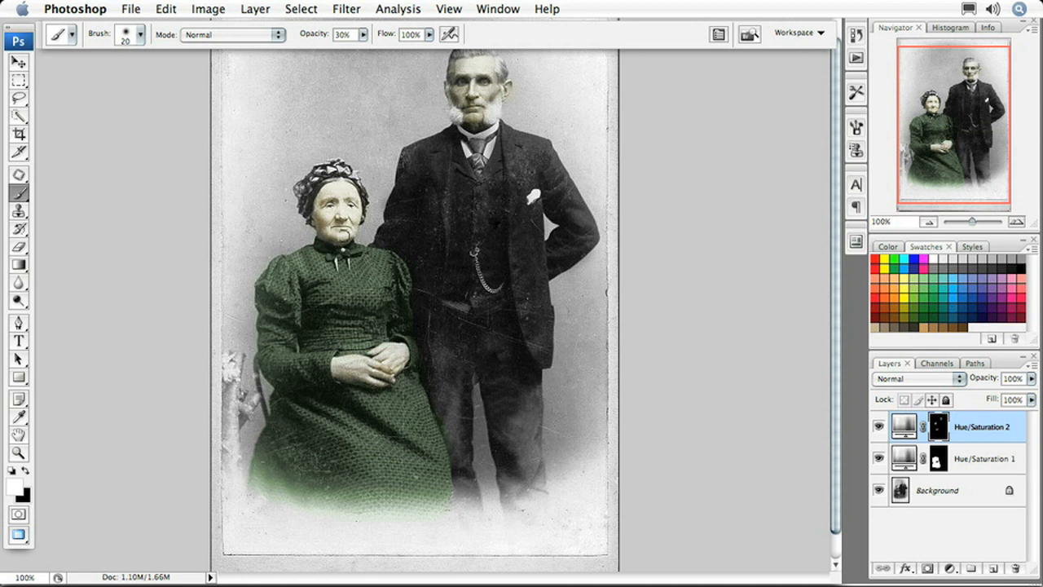
# Add a third Hue/Saturation adjustment layer with Colorize enabled, a reddish hue of 5 and a low saturation.
pyautogui.click(948, 568)
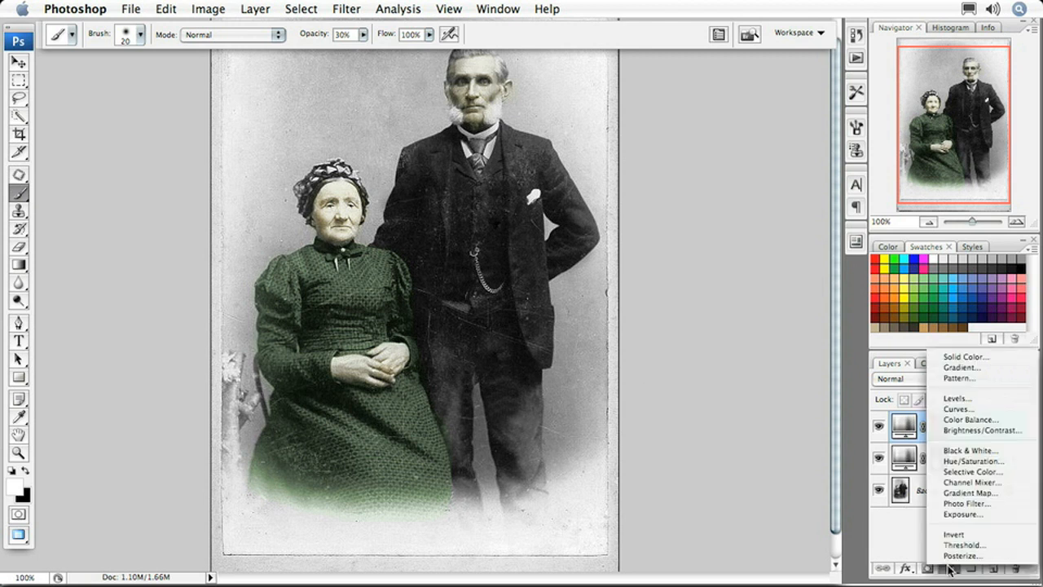
pyautogui.click(959, 463)
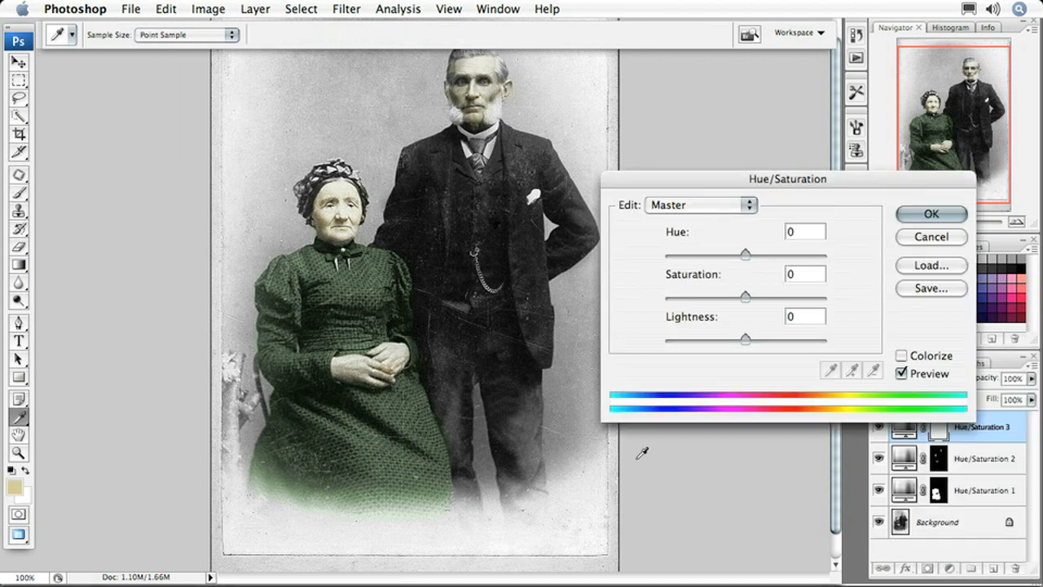
pyautogui.moveTo(745, 254); pyautogui.dragTo(669, 256)
pyautogui.click(901, 355)
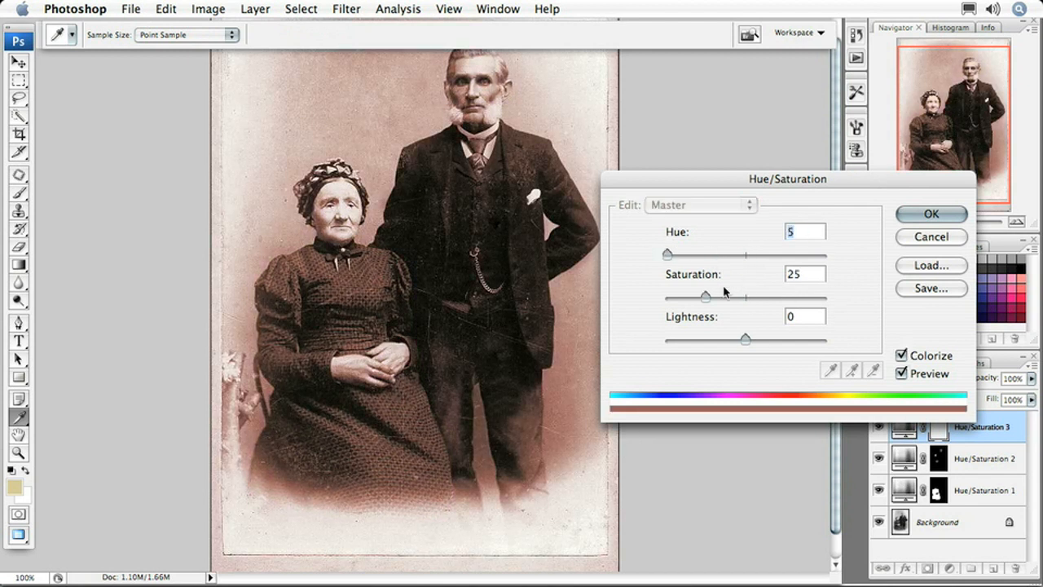
pyautogui.moveTo(709, 297); pyautogui.dragTo(712, 298)
pyautogui.click(931, 214)
# Fill the red-tint layer's mask with black and paint blush onto the woman's cheeks with a white 25 px brush at 30% opacity.
pyautogui.press('d')
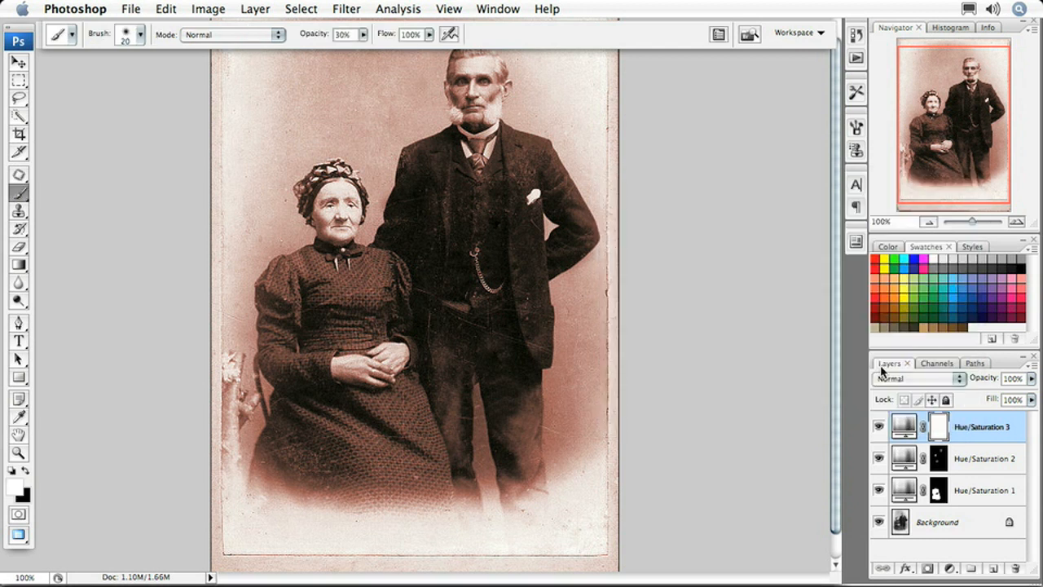
pyautogui.hotkey('ctrl', 'BackSpace')
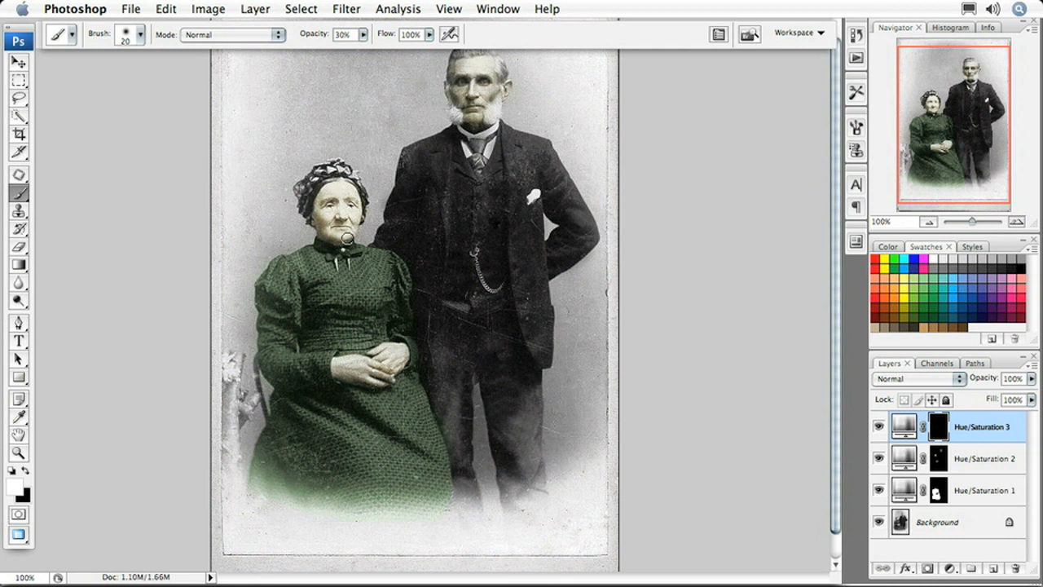
pyautogui.hotkey('ctrl', '+')
pyautogui.moveTo(321, 164); pyautogui.dragTo(327, 300)
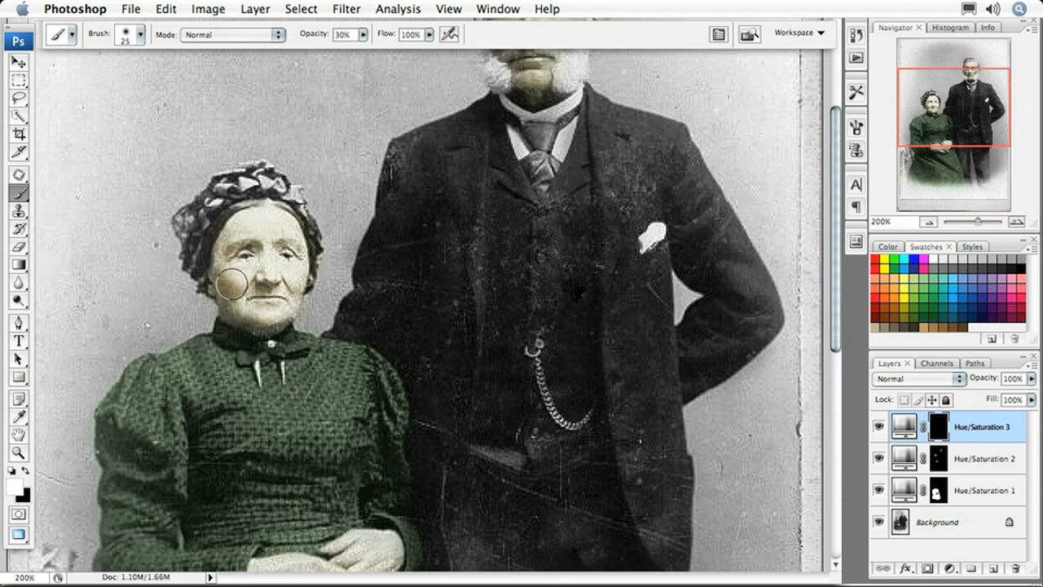
pyautogui.press(']')
pyautogui.click(879, 426)
pyautogui.click(879, 426)
# Paint the red tint onto the man's cheeks and forehead with the white 25 px brush at 30% opacity.
pyautogui.scroll(5, 683, 345)
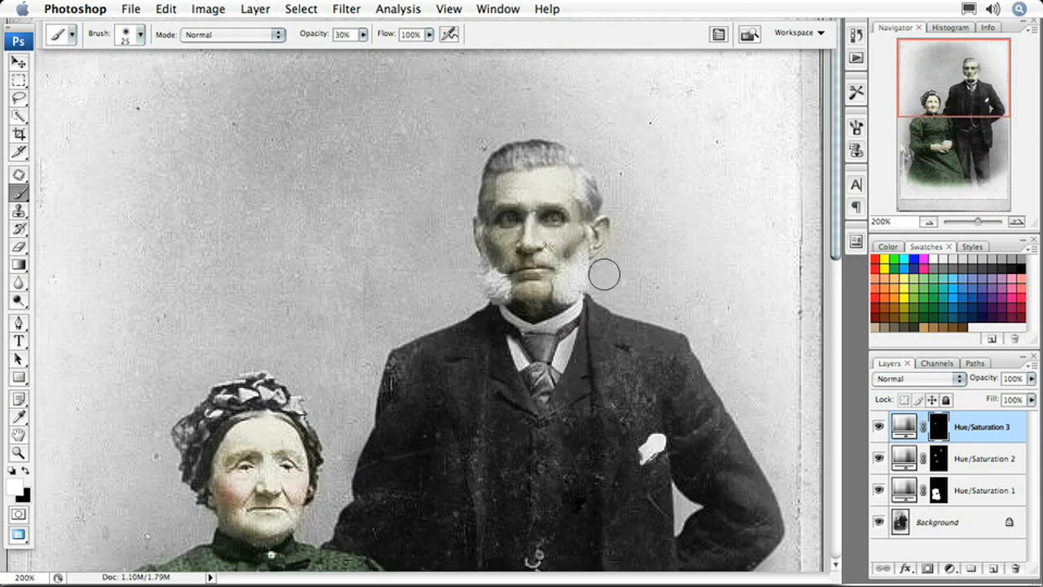
pyautogui.moveTo(566, 241); pyautogui.dragTo(505, 246)
pyautogui.moveTo(561, 183)
pyautogui.mouseDown()
pyautogui.moveTo(519, 184)
pyautogui.moveTo(561, 187)
pyautogui.moveTo(535, 188)
pyautogui.moveTo(549, 190)
pyautogui.mouseUp()
pyautogui.scroll(-8, 658, 258)
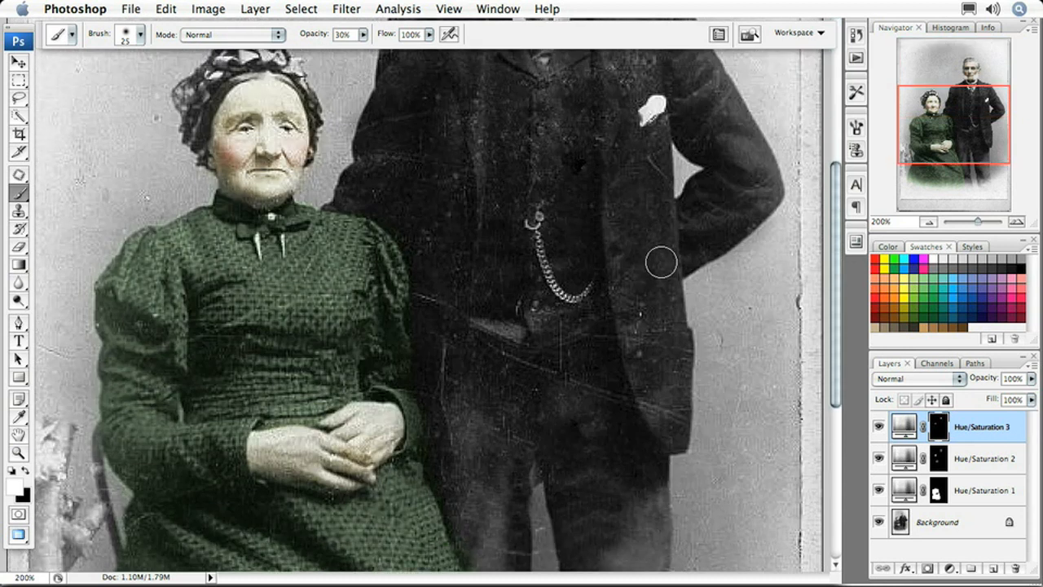
pyautogui.hotkey('ctrl', '-')
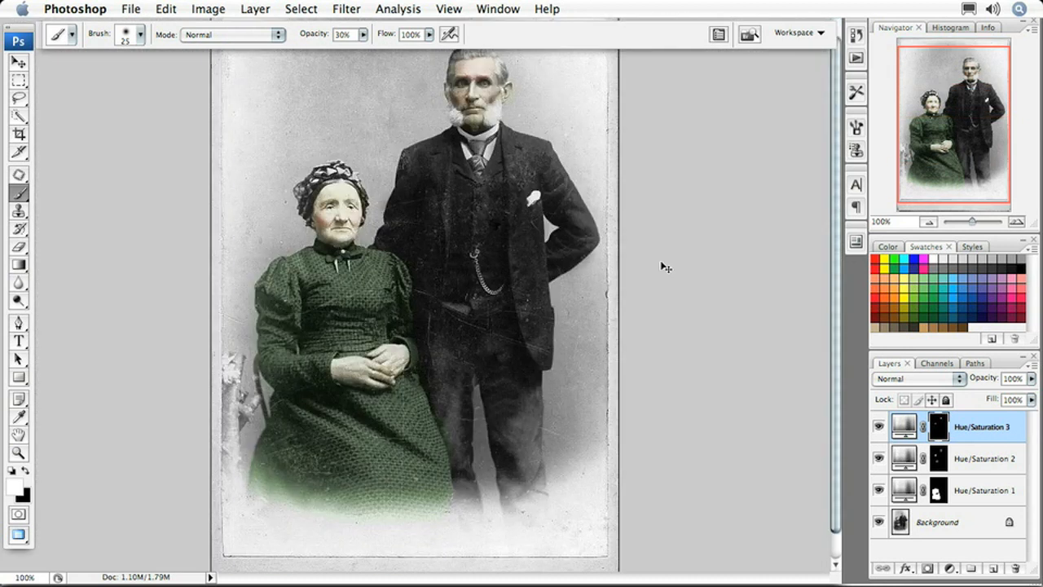
# Toggle the visibility of the red-tint and skin-tone layers to compare the faces with and without the added color.
pyautogui.click(878, 429)
pyautogui.click(879, 458)
pyautogui.click(878, 458)
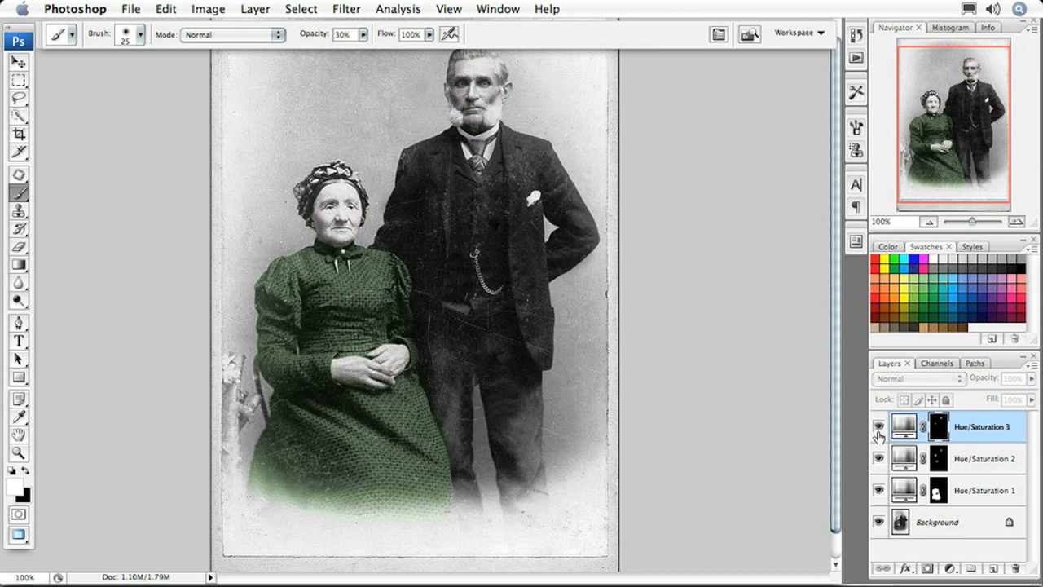
pyautogui.click(879, 429)
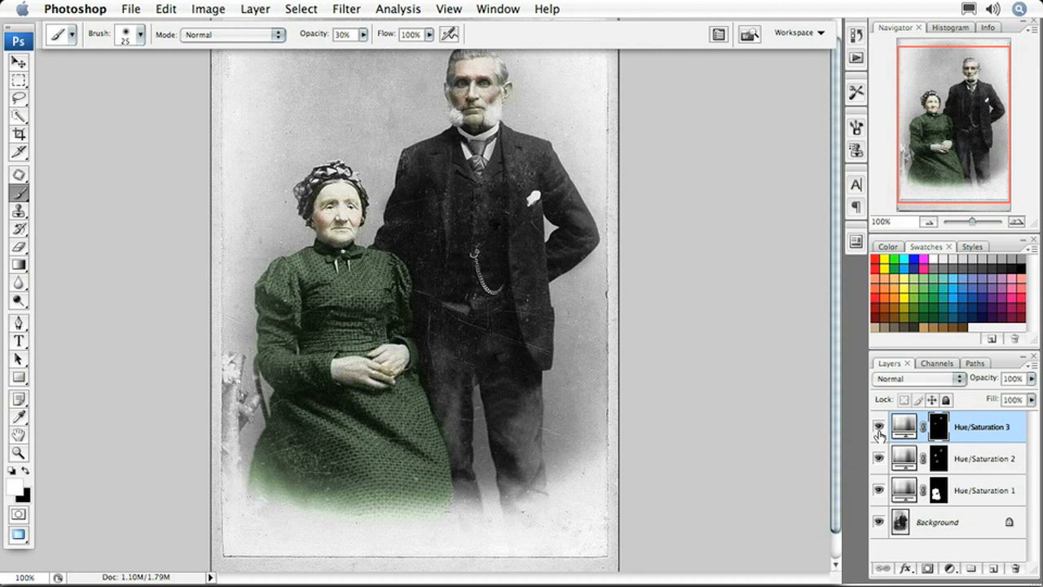